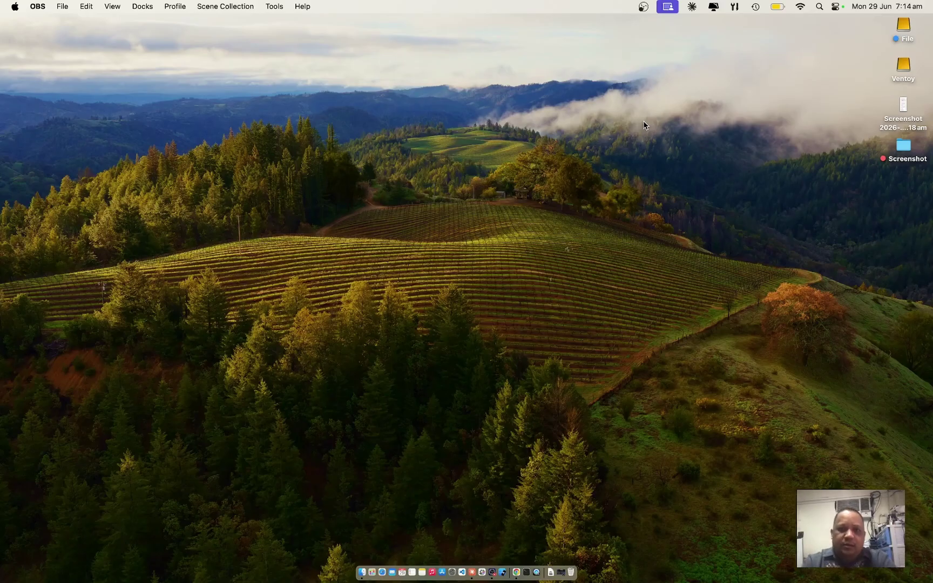
Step: Look through the folders on the external File drive, including Parallel, and close its window
left_click(563, 161)
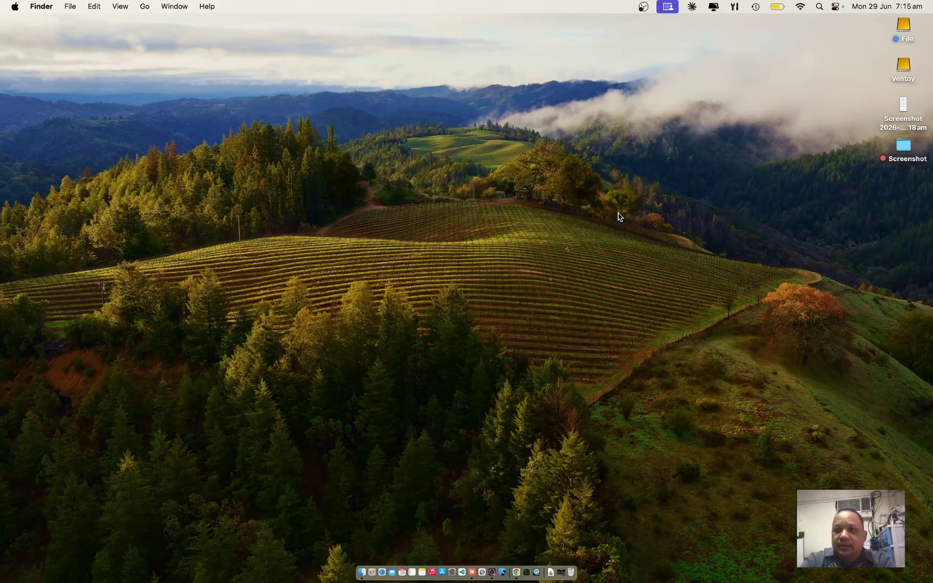
double_click(904, 26)
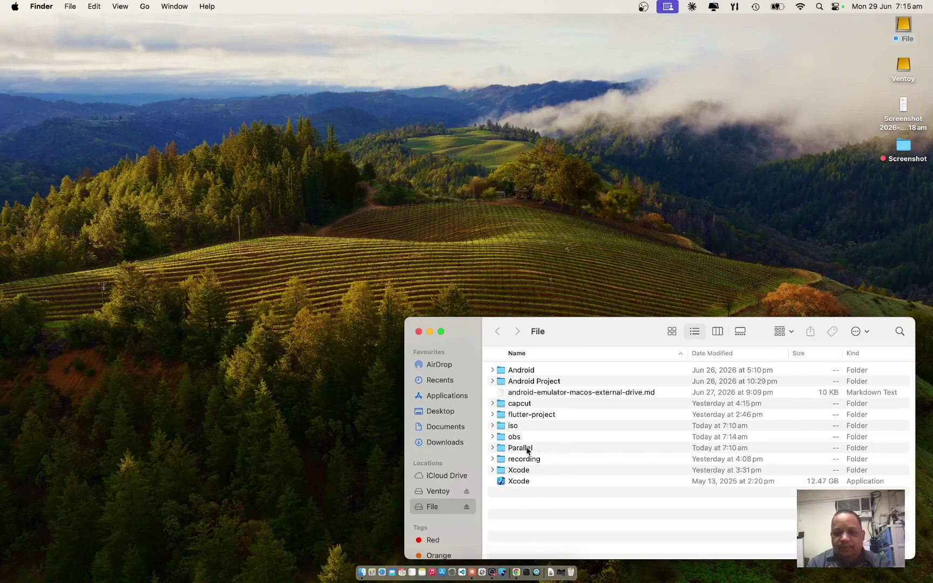
left_click(419, 332)
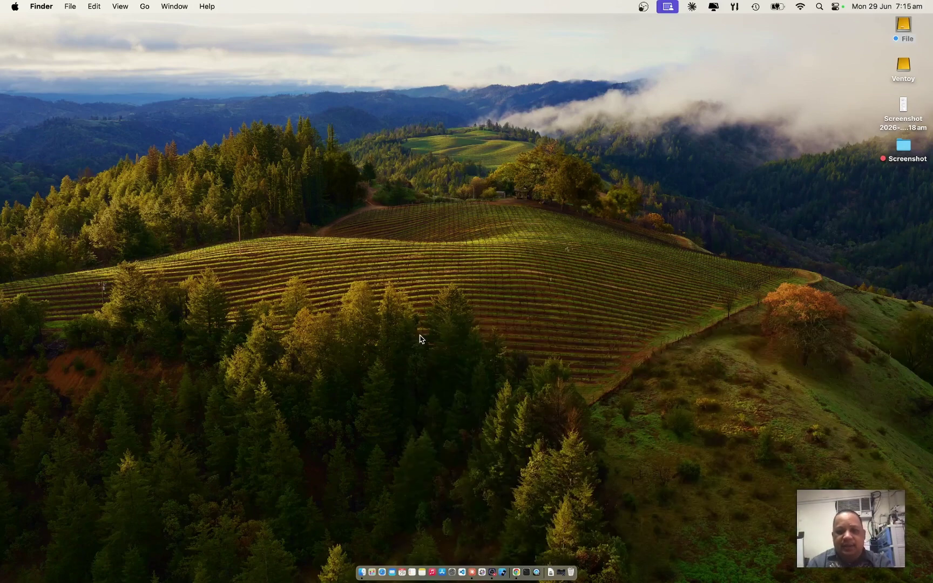
Step: Launch Parallels Desktop, postpone its update, and dismiss the Visual Studio Code extension offer so it does not show again
key("super+space")
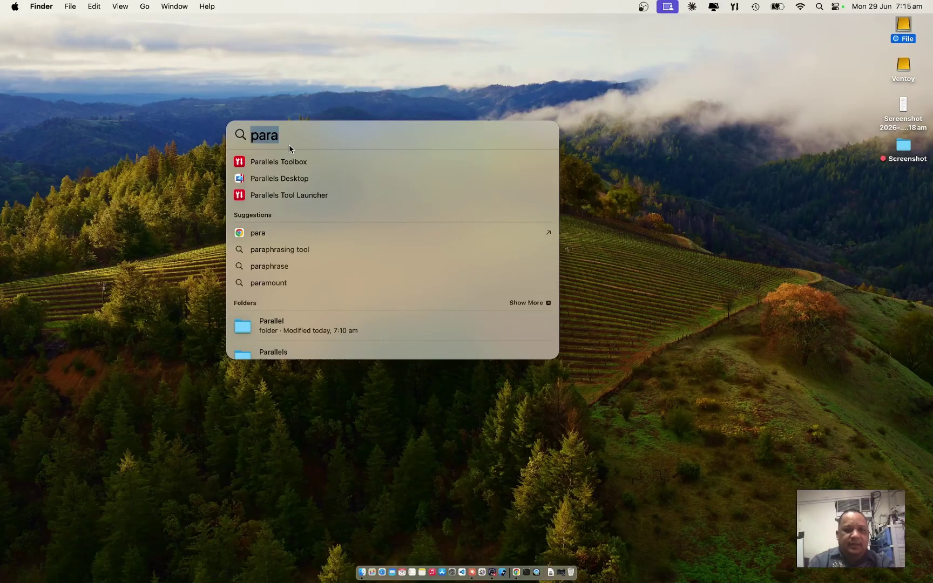
left_click(271, 182)
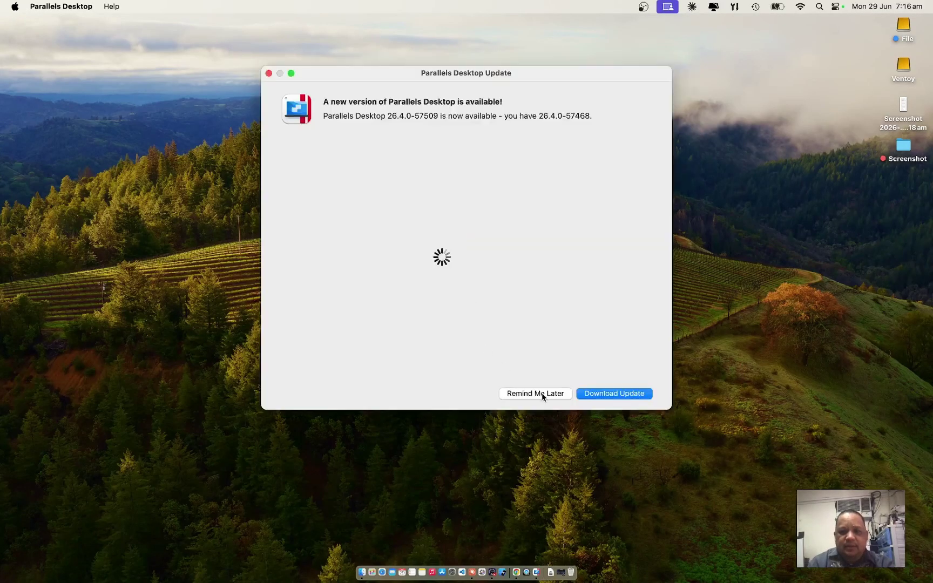
left_click(571, 495)
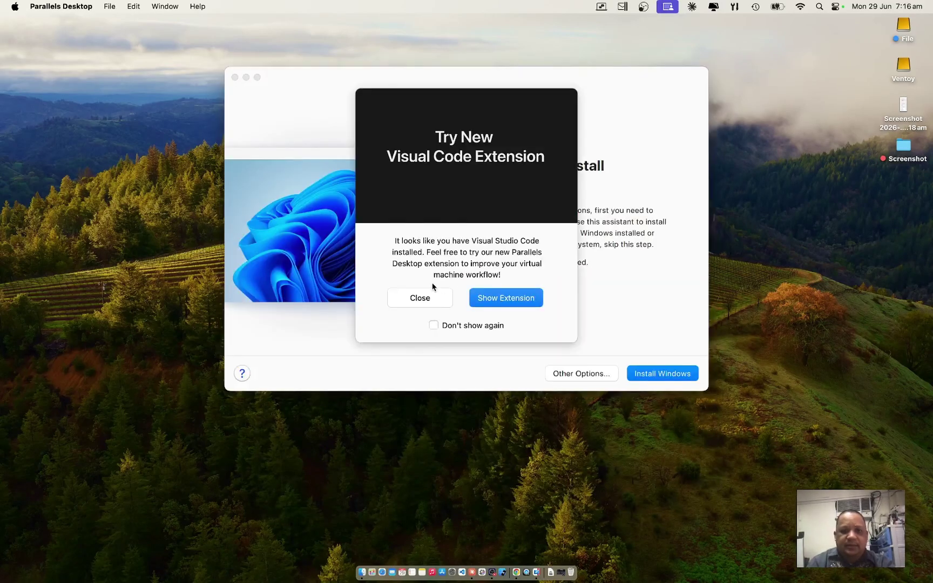
left_click(437, 326)
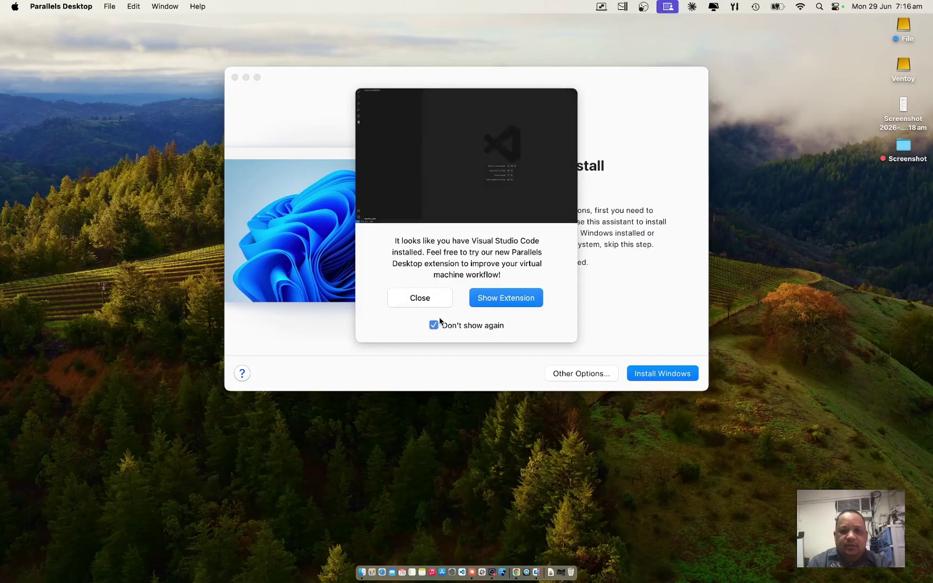
left_click(420, 298)
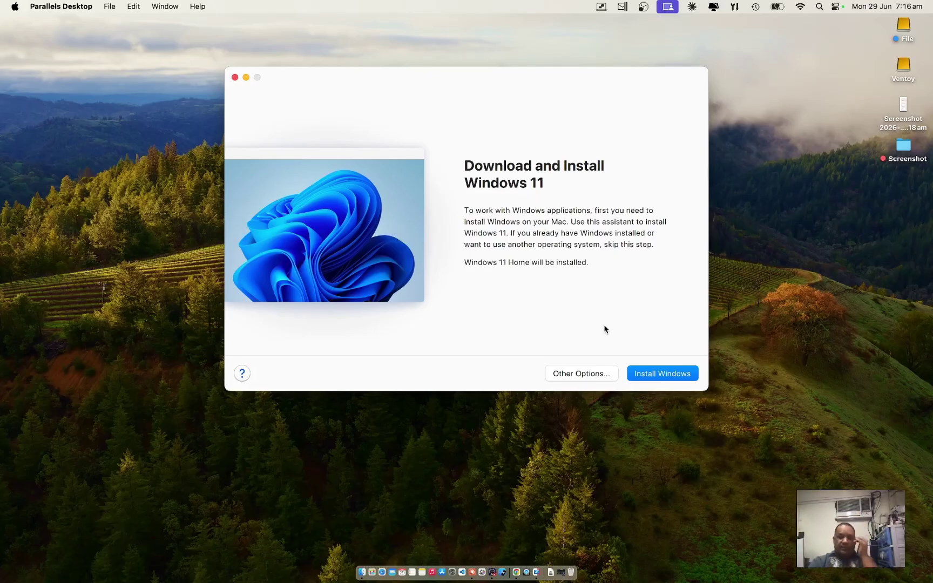
Step: Choose to install from an image file and select the first Windows 11 SW_DVD9_Win_11_IoT ISO as the installation image
left_click(572, 373)
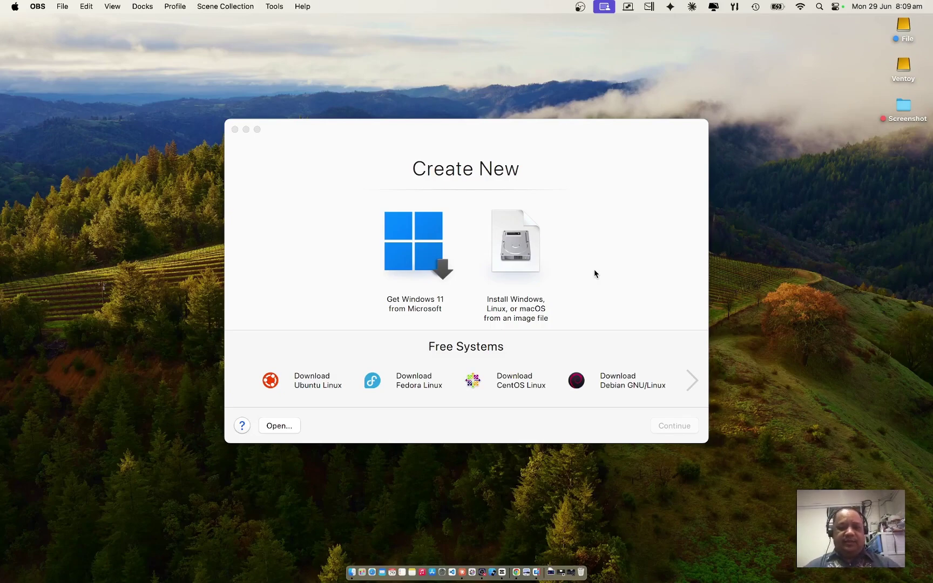
left_click(507, 260)
left_click(507, 261)
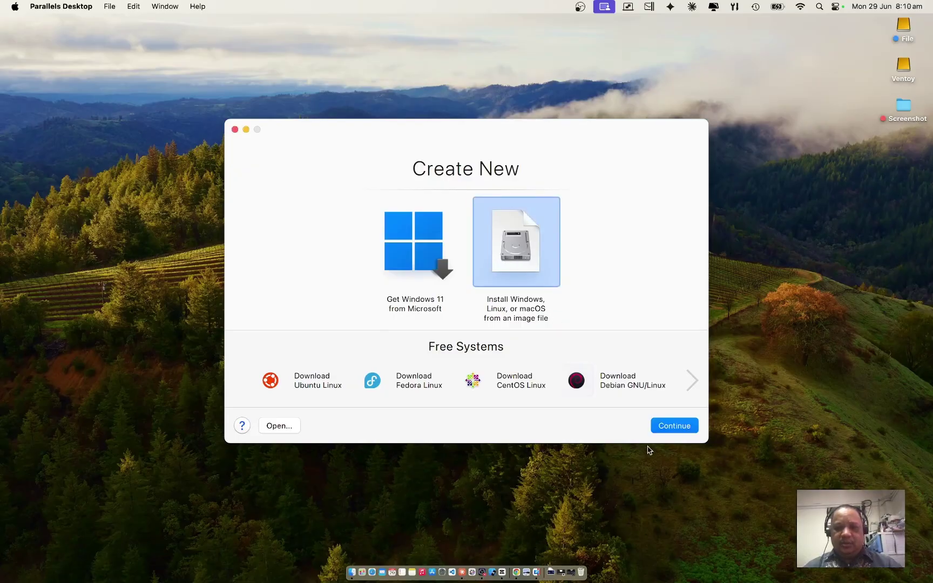
left_click(674, 426)
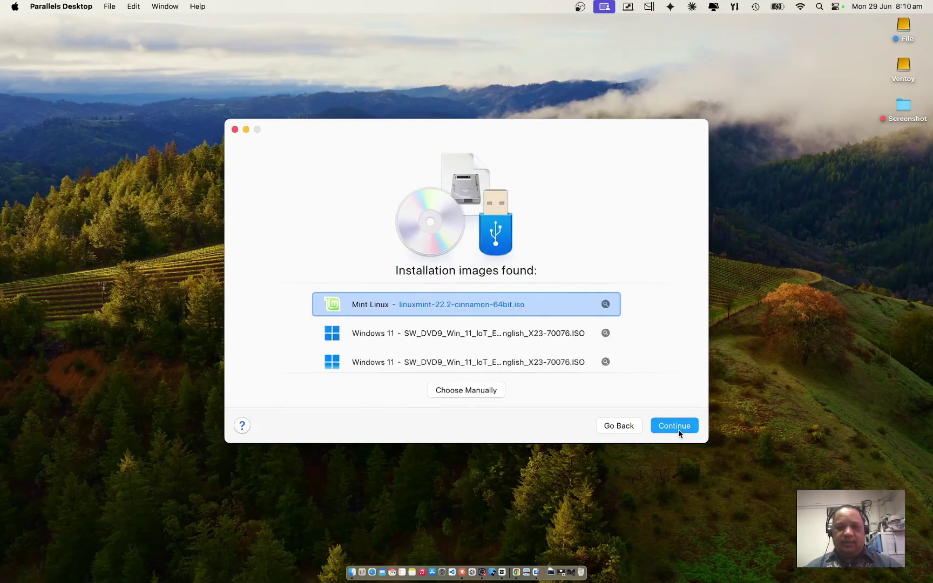
left_click(532, 340)
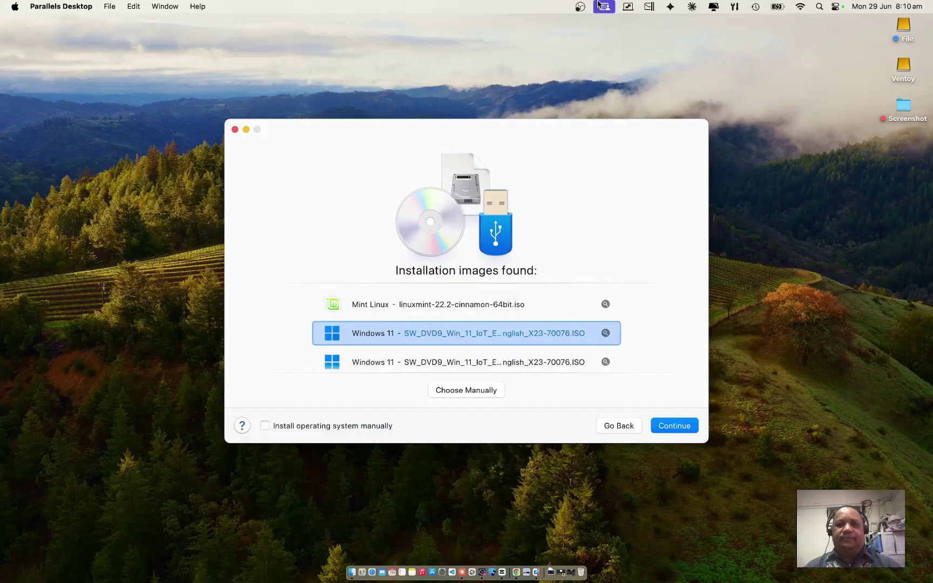
left_click(580, 8)
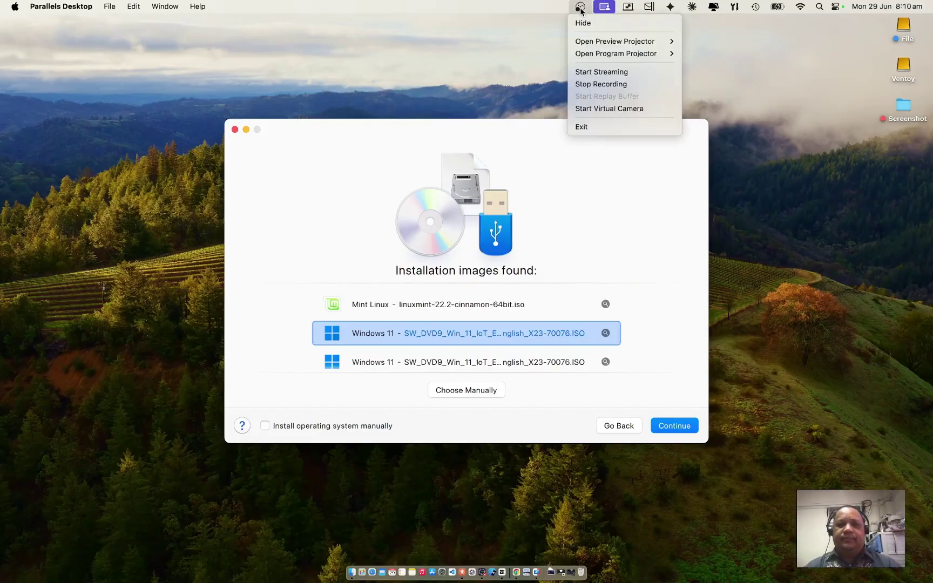
left_click(588, 85)
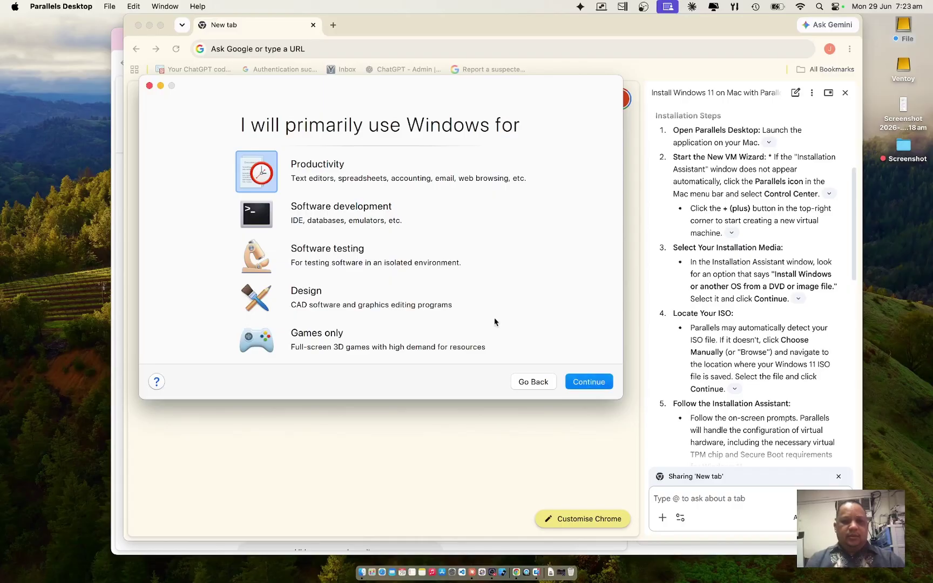
Step: Create the Windows 11 virtual machine for Software development, saved in the Parallel folder on the File drive (/Volumes/File/Parallel)
left_click(355, 213)
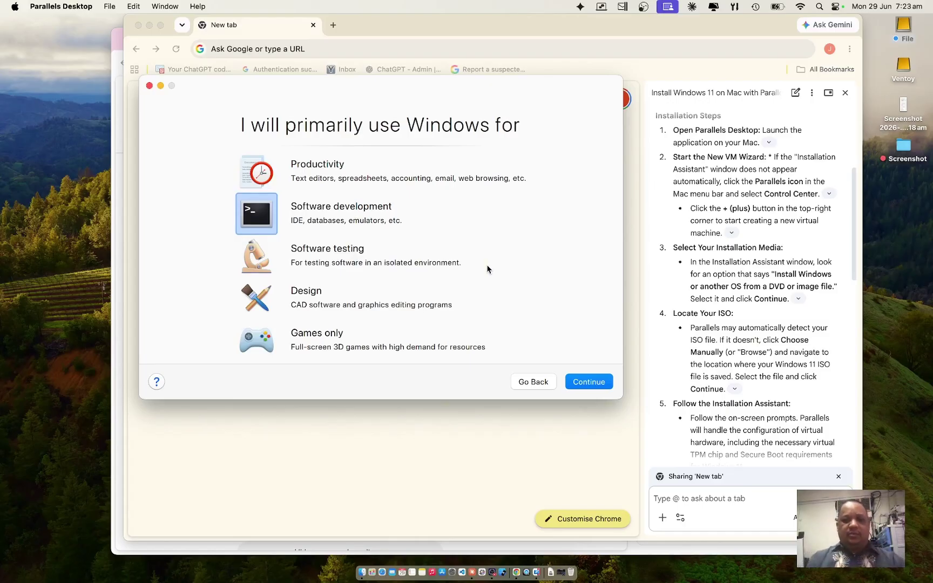
left_click(590, 383)
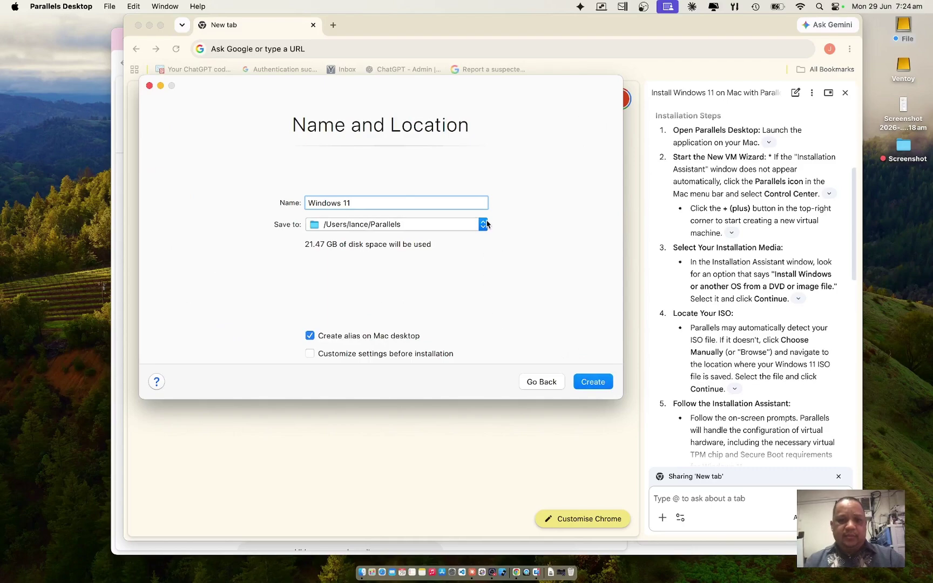
left_click(485, 224)
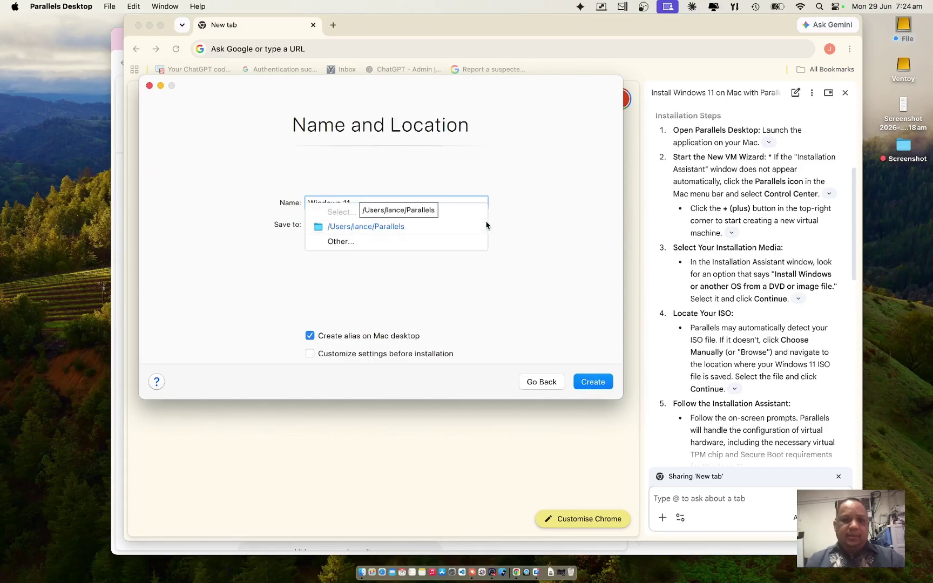
left_click(338, 242)
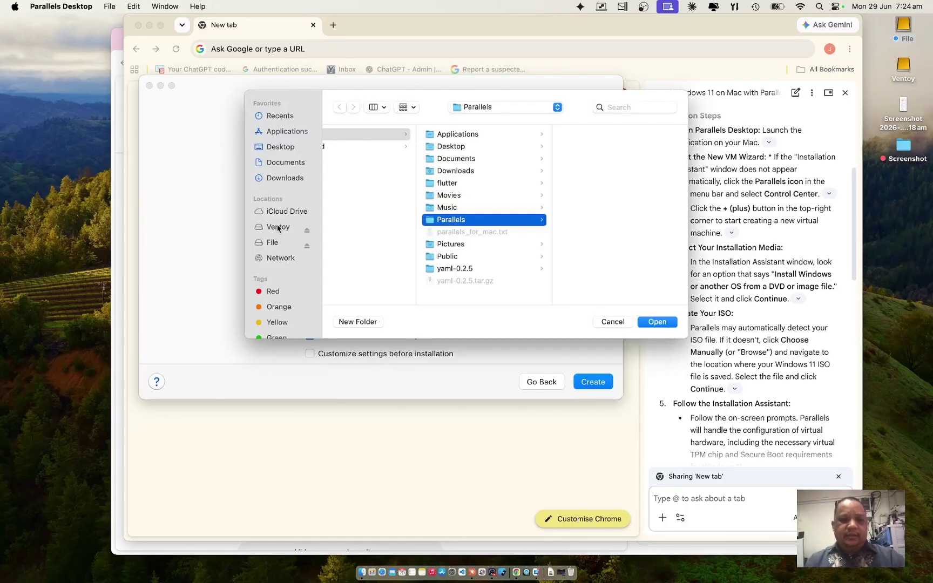
left_click(273, 243)
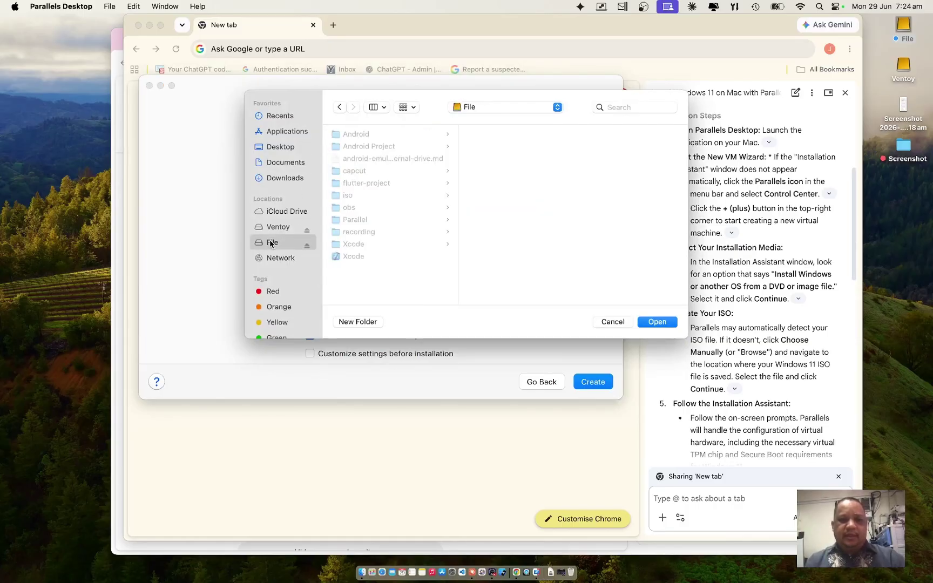
left_click(356, 223)
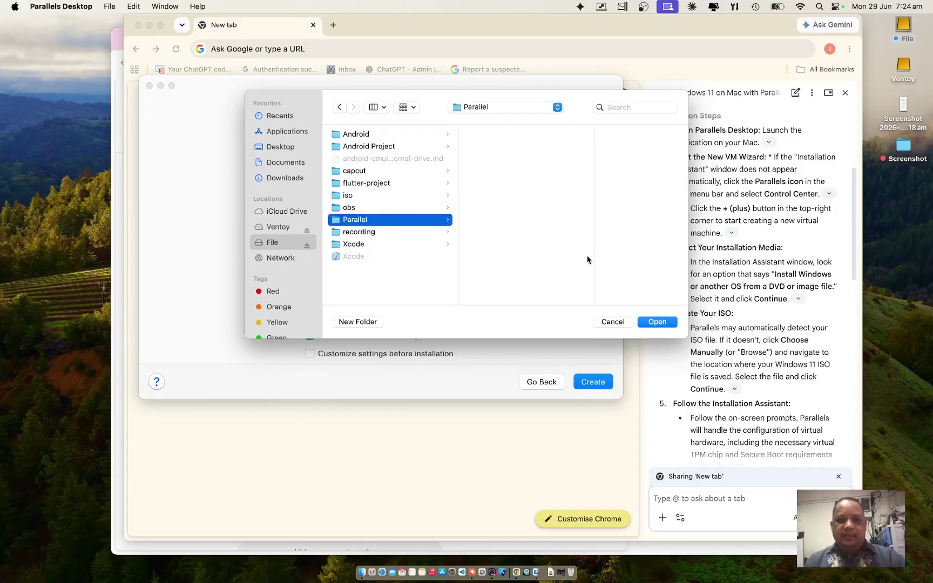
left_click(650, 322)
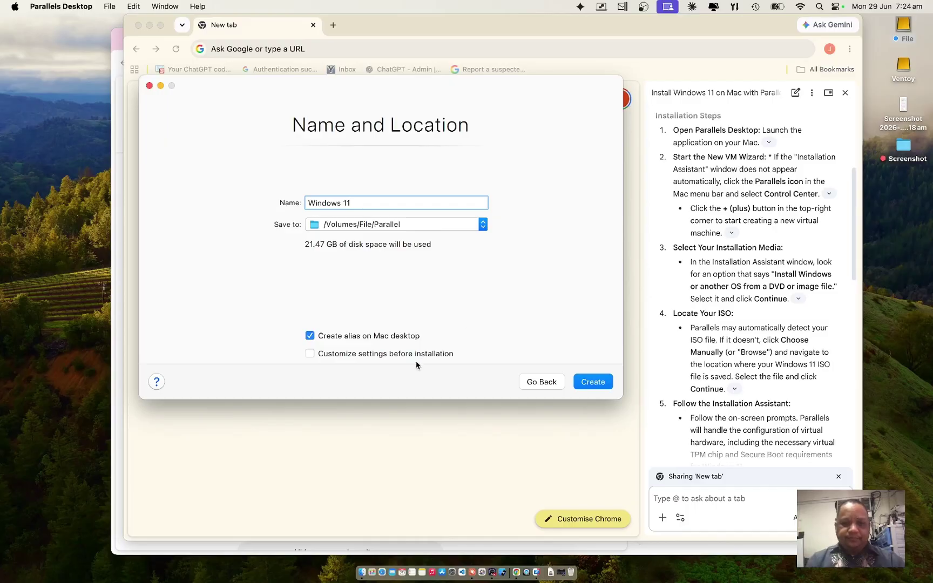
left_click(593, 382)
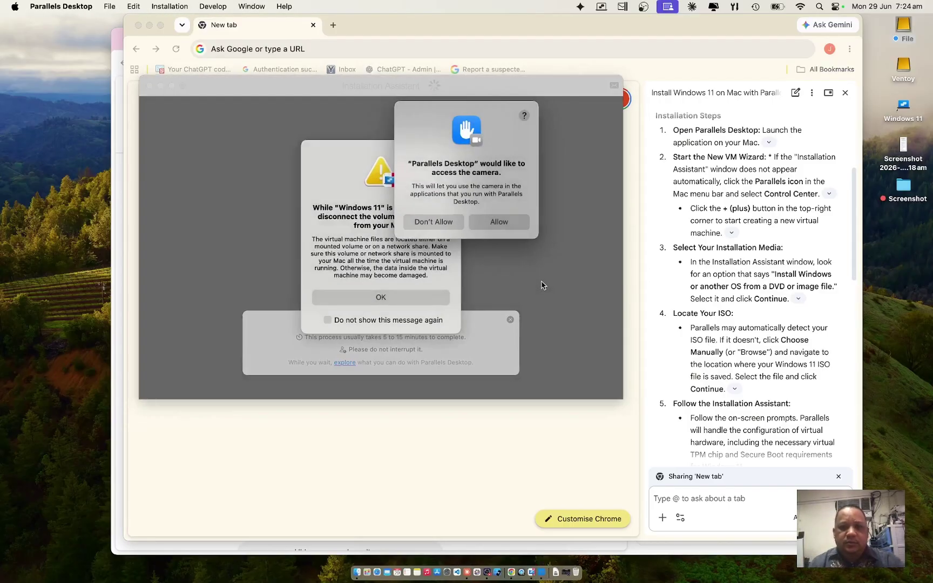
Step: Allow Parallels Desktop to access the camera and microphone, and dismiss the volume warning and the installation notice
left_click(499, 222)
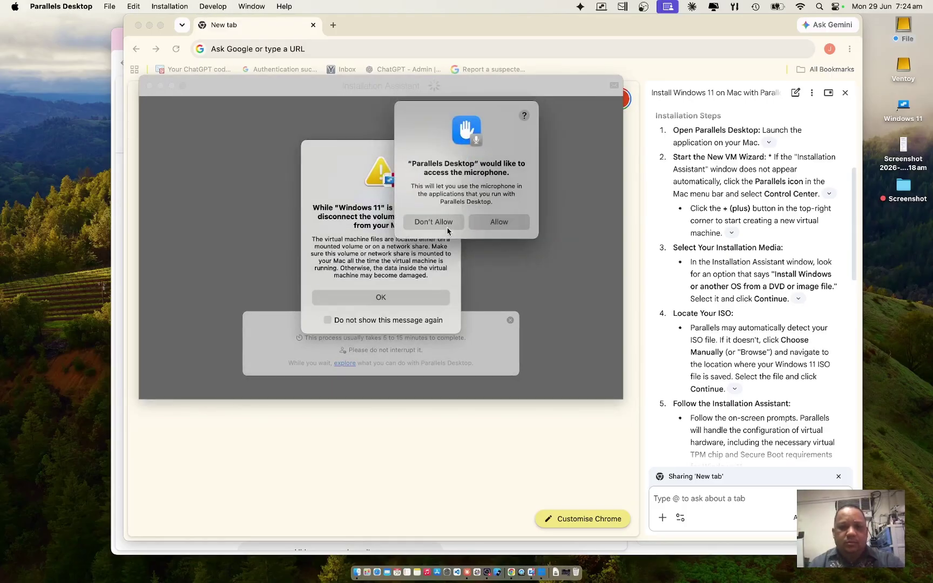
left_click(503, 225)
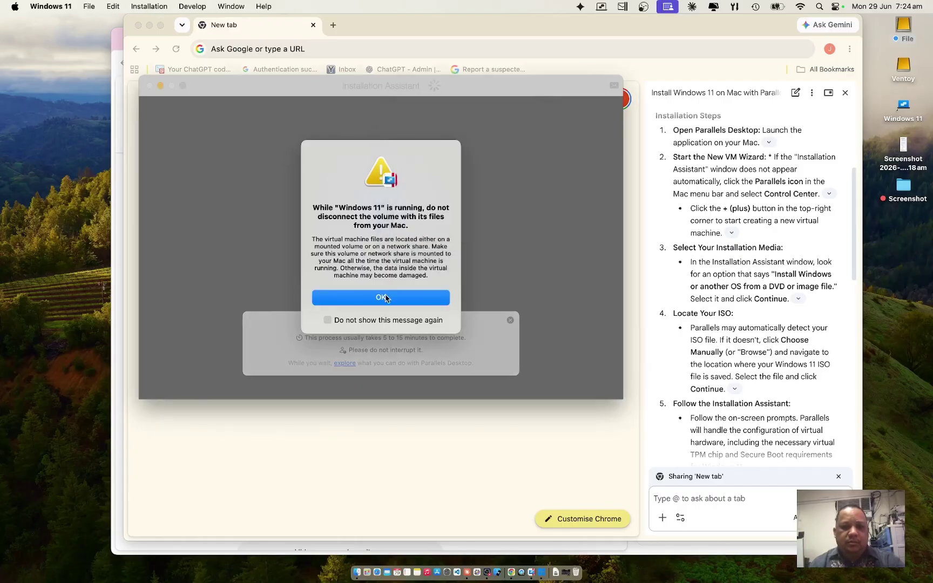
left_click(386, 299)
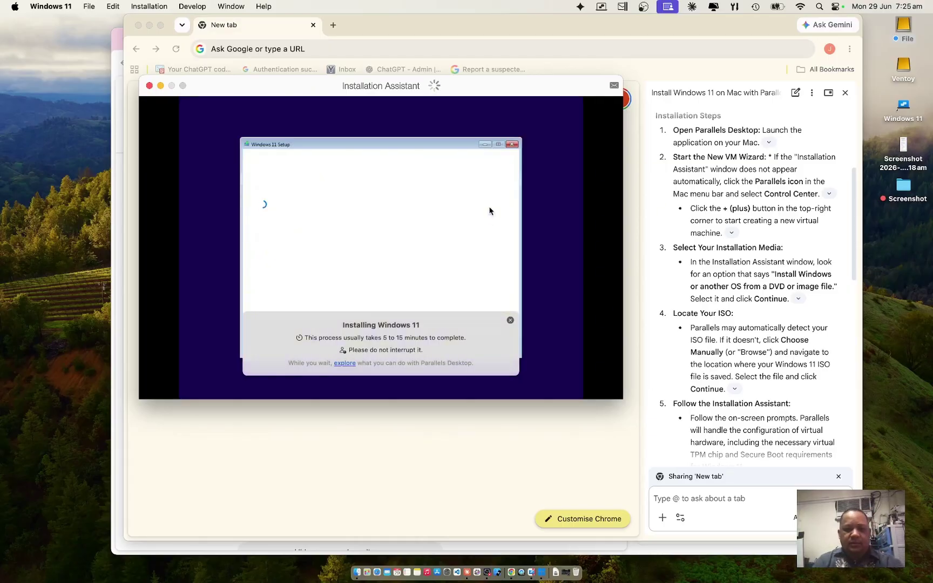
left_click(510, 321)
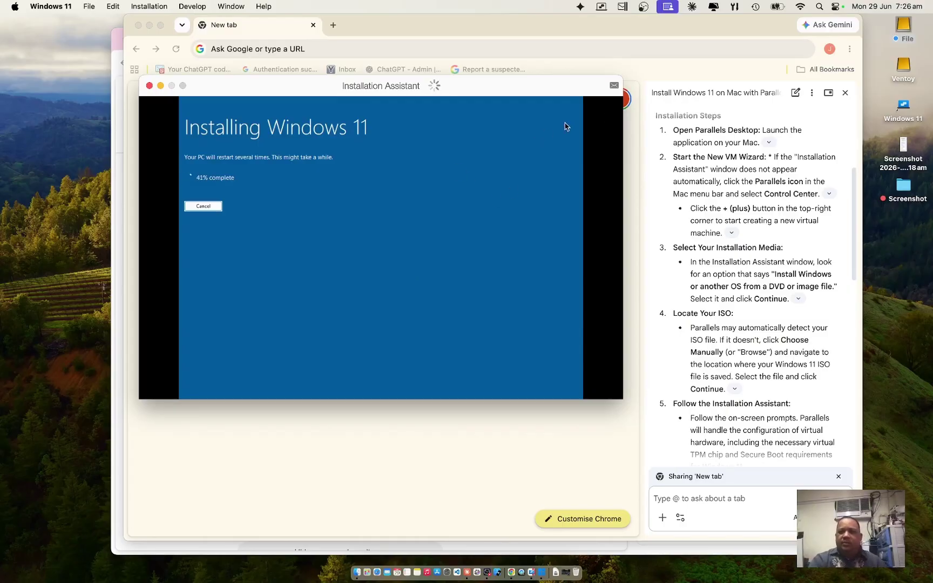
Step: Check the Mac's health, memory pressure and CPU load in the CleanMyMac overview while Windows 11 installs
left_click(715, 6)
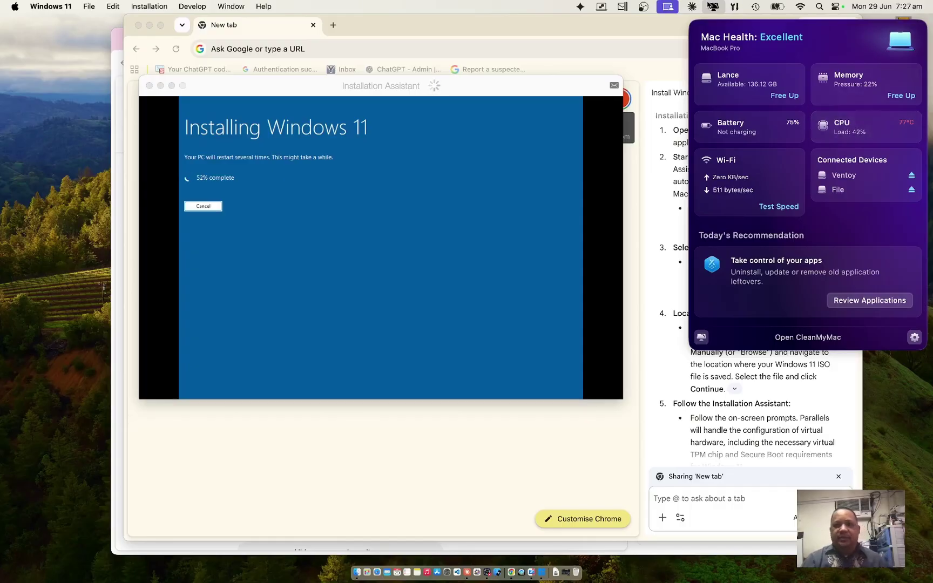
left_click(516, 11)
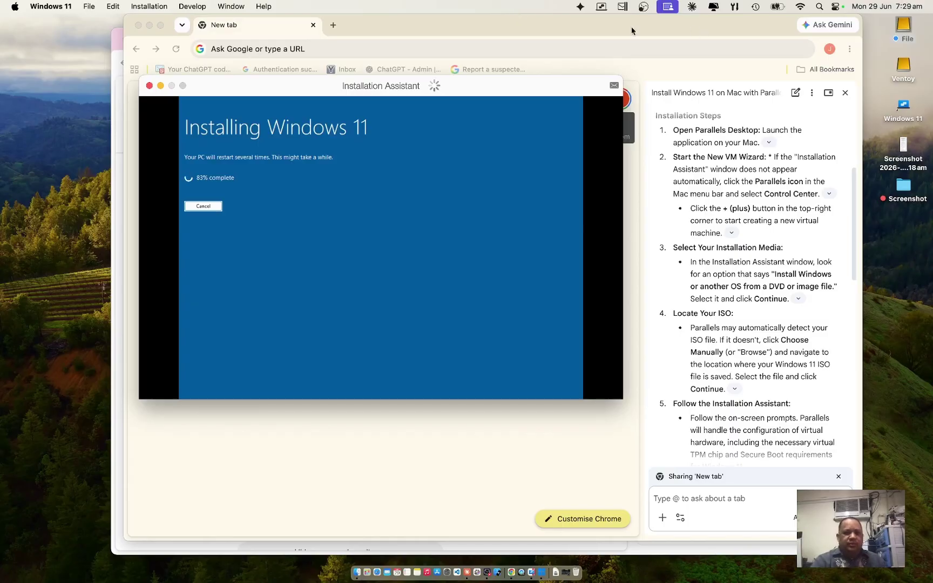
Step: Close both Chrome windows and the spare window behind the Installation Assistant, moving the assistant toward the middle of the desktop
left_click(137, 26)
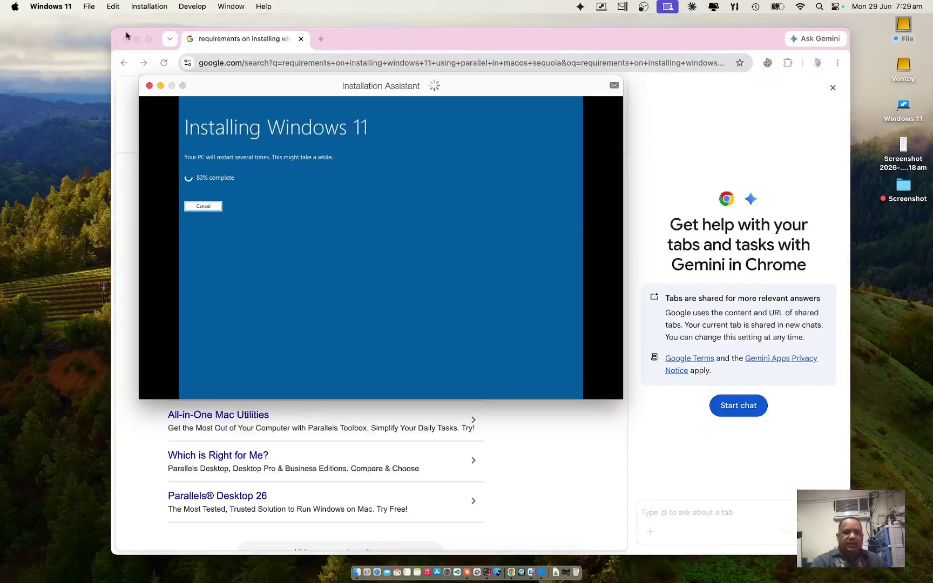
left_click(125, 40)
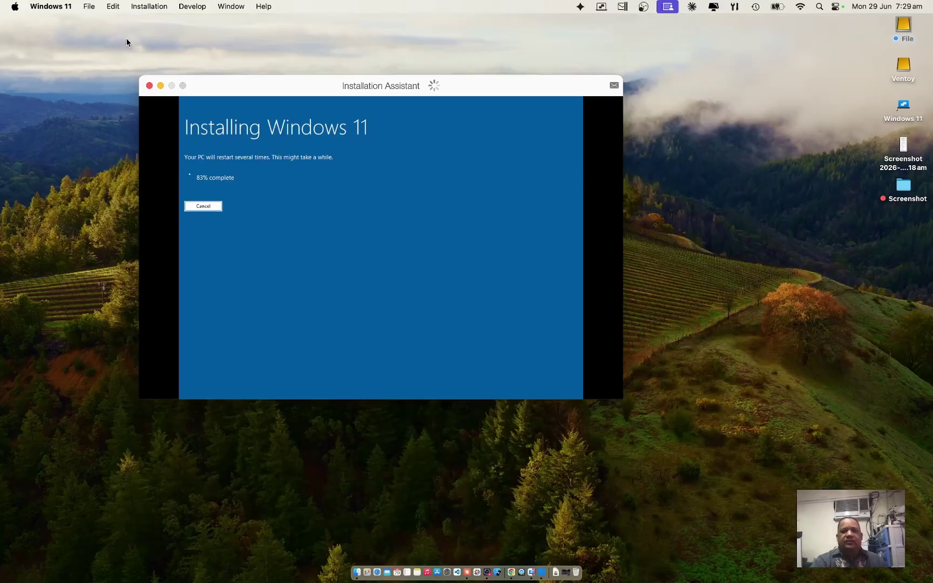
left_click_drag(245, 92, 393, 181)
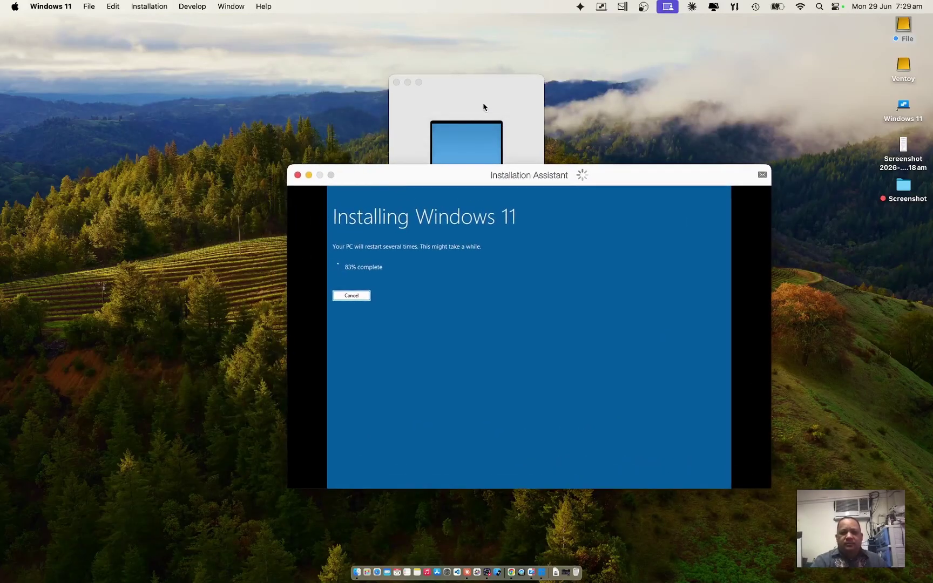
left_click(396, 83)
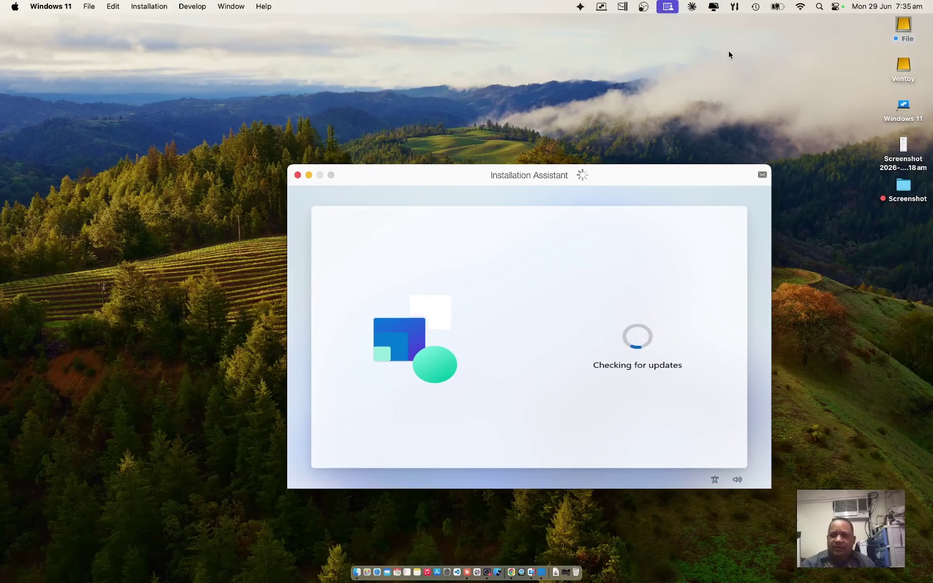
Step: Recheck the Mac's CPU load and network activity while Windows setup checks for updates
left_click(713, 7)
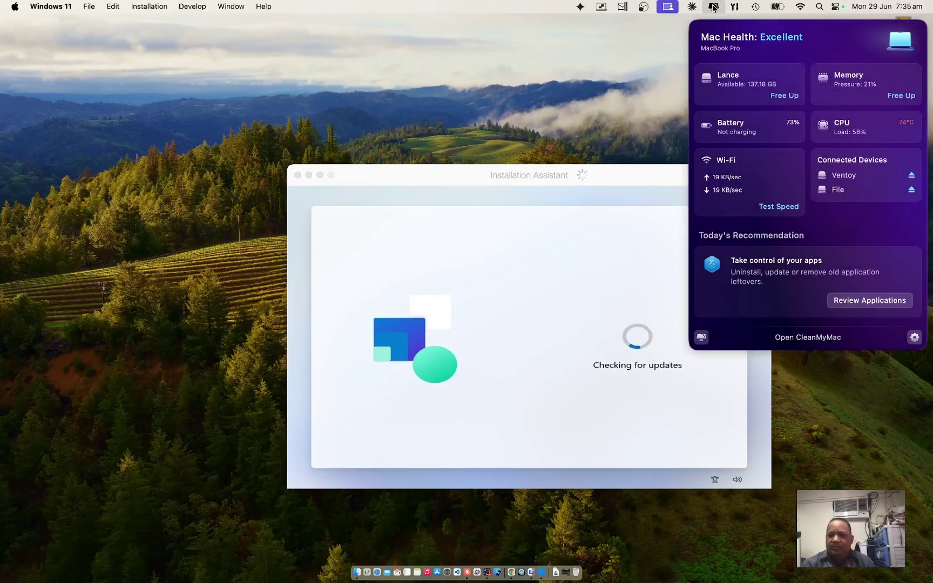
left_click(659, 84)
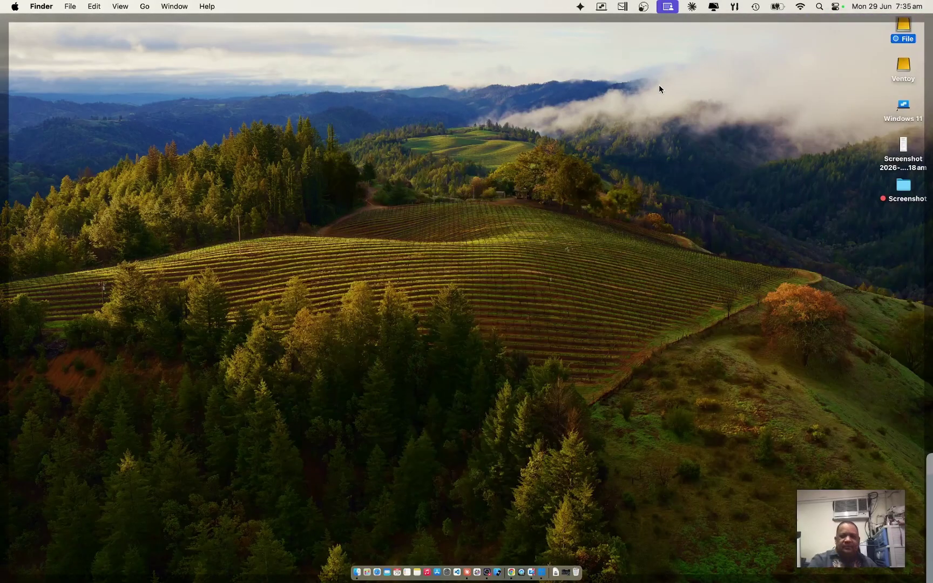
Step: Bring the Installation Assistant back into view and accept the Windows License Agreement
left_click(613, 207)
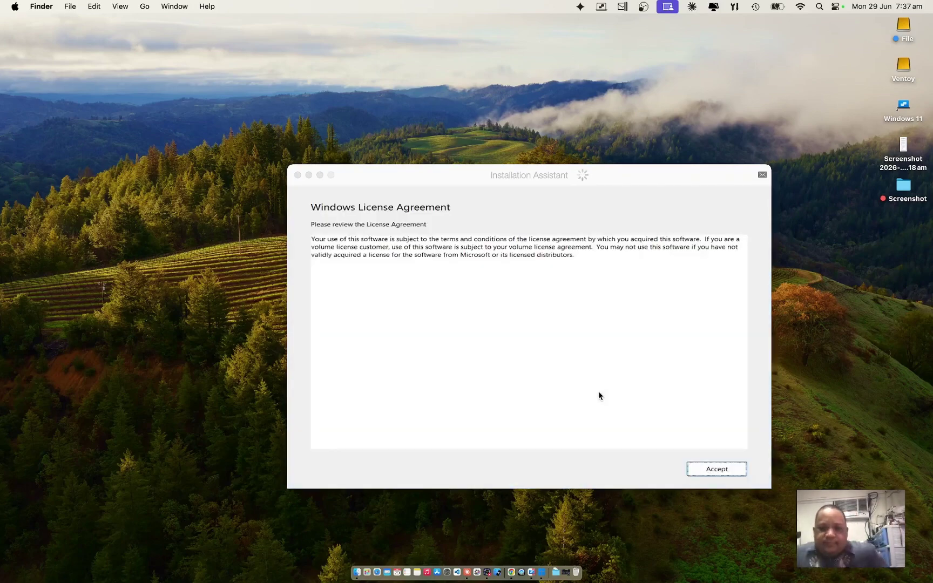
left_click(736, 475)
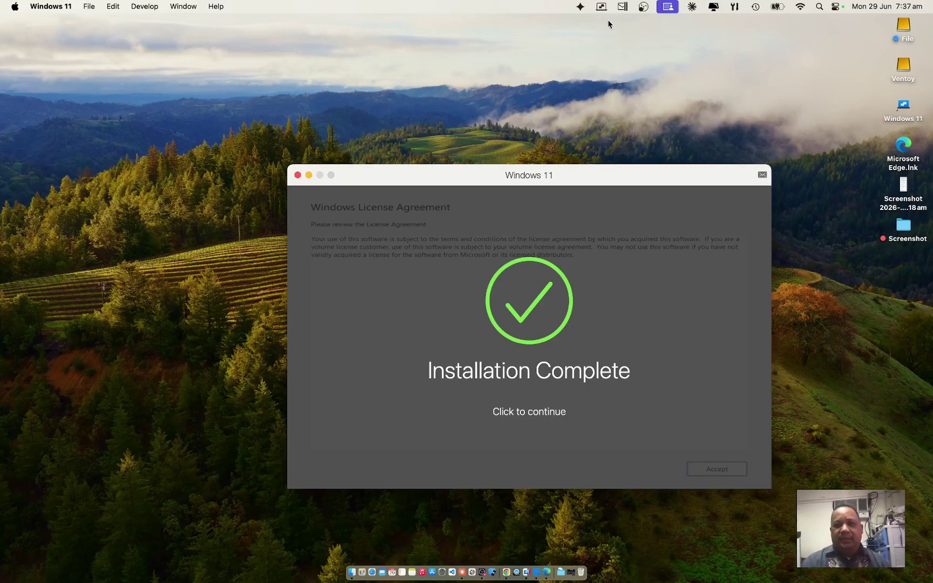
left_click(643, 8)
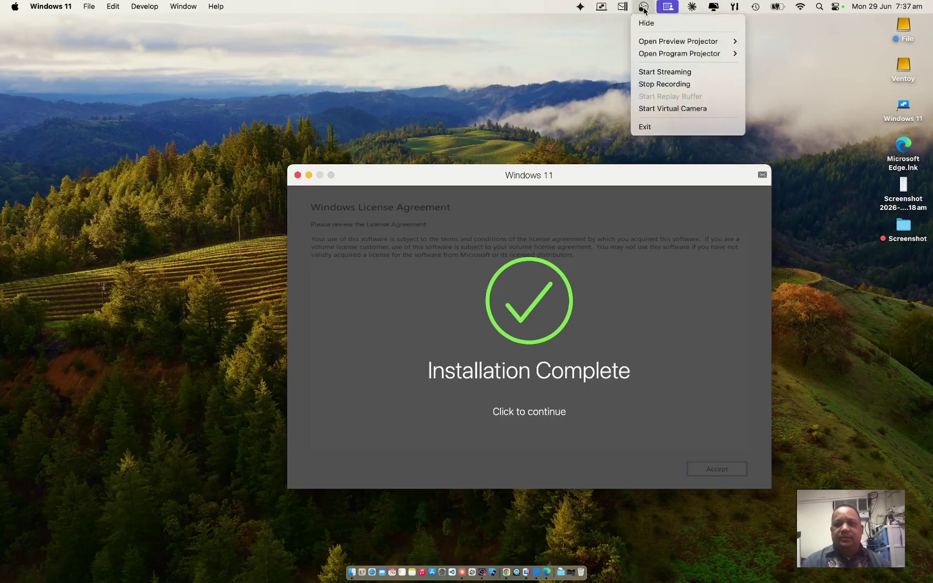